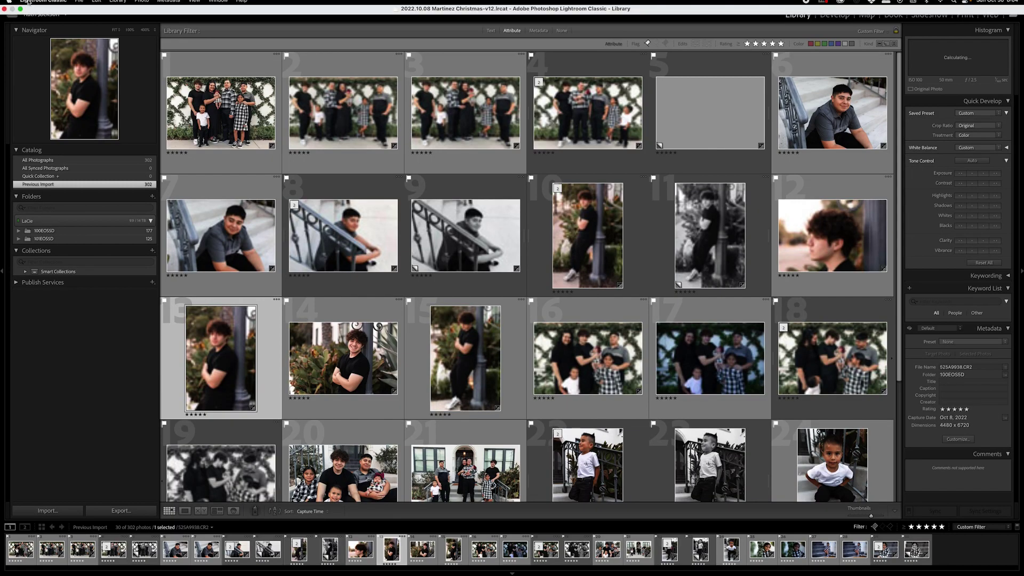
- Choose New Catalog from the File menu
{"action": "left_click", "coordinate": [79, 3]}
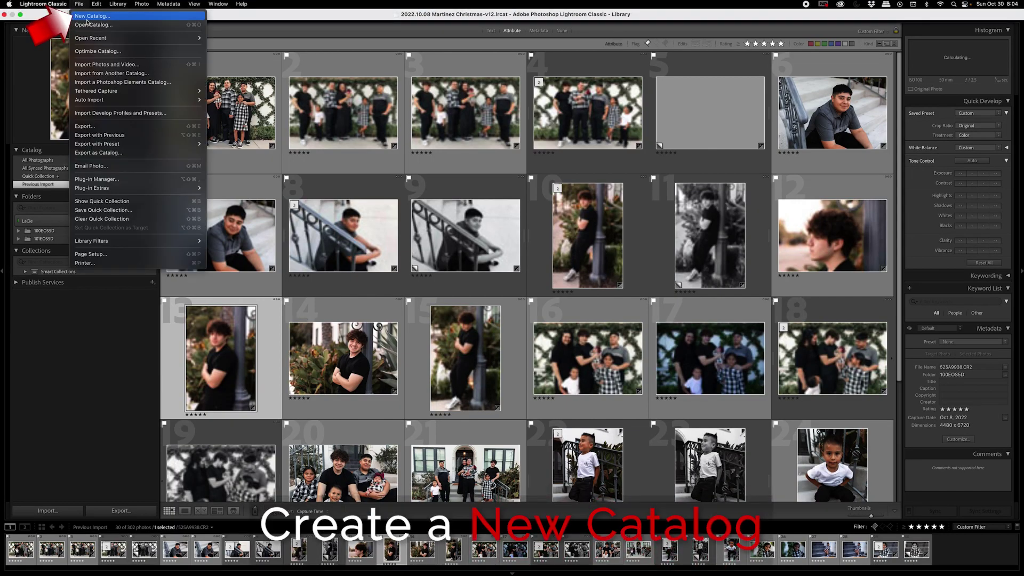
{"action": "left_click", "coordinate": [91, 16]}
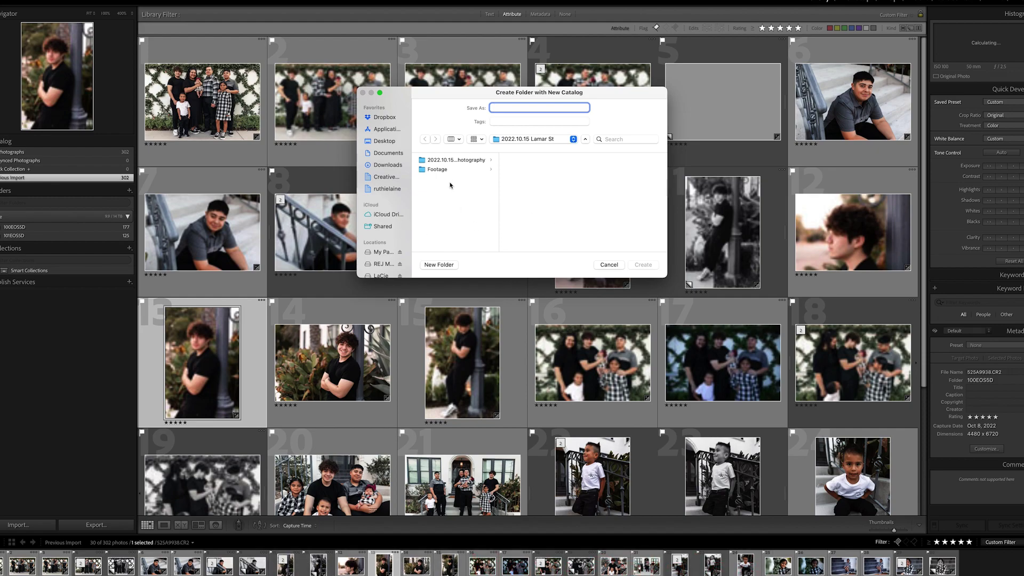
{"action": "scroll", "coordinate": [381, 245], "scroll_direction": "down", "scroll_amount": 3}
- Browse to LaCie > elainejfilms > 2022 > Family > 2022.10.29 Garza Christmas Photos
{"action": "left_click", "coordinate": [383, 233]}
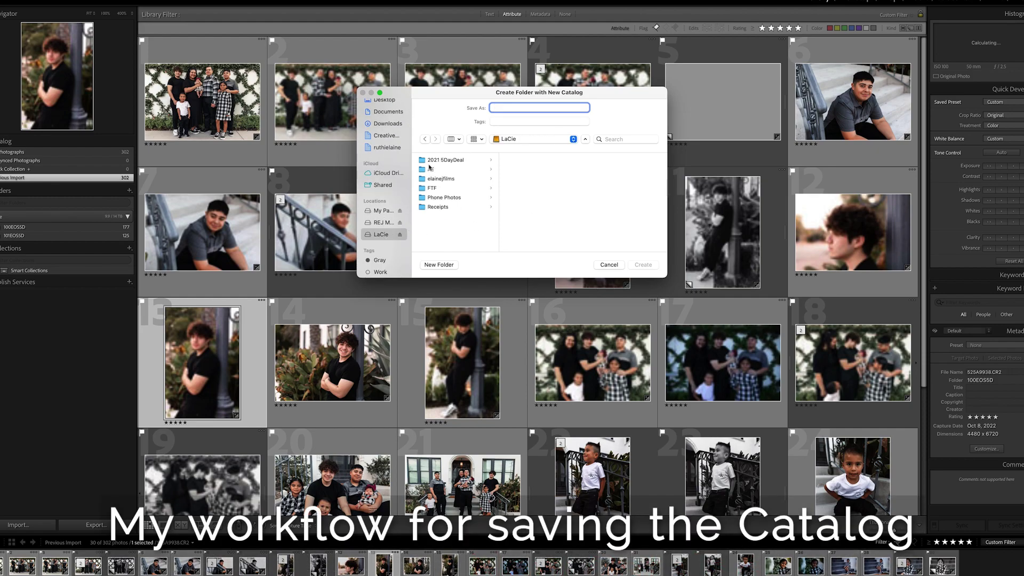
{"action": "left_click", "coordinate": [455, 180]}
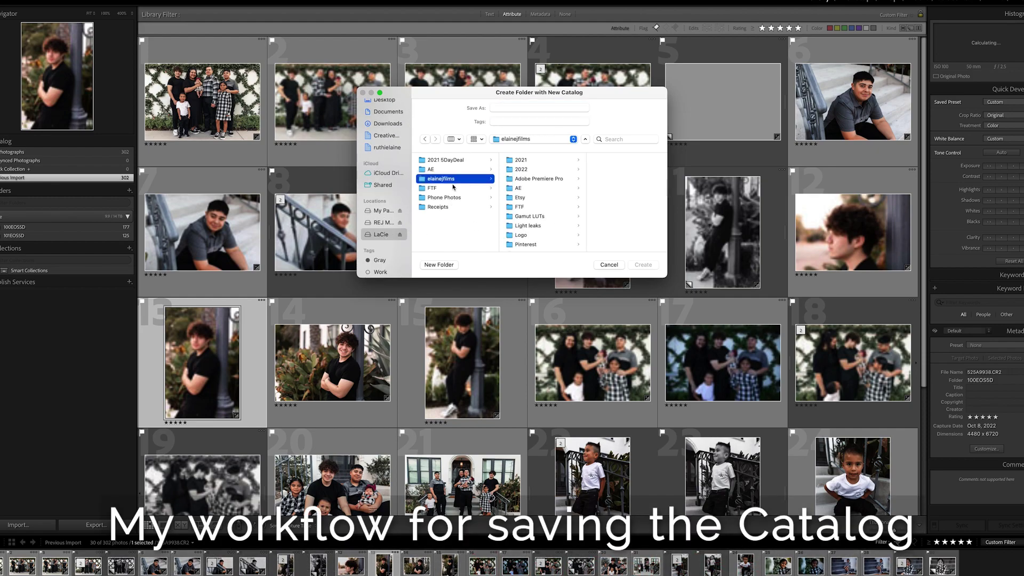
{"action": "left_click", "coordinate": [521, 169]}
{"action": "left_click", "coordinate": [604, 187]}
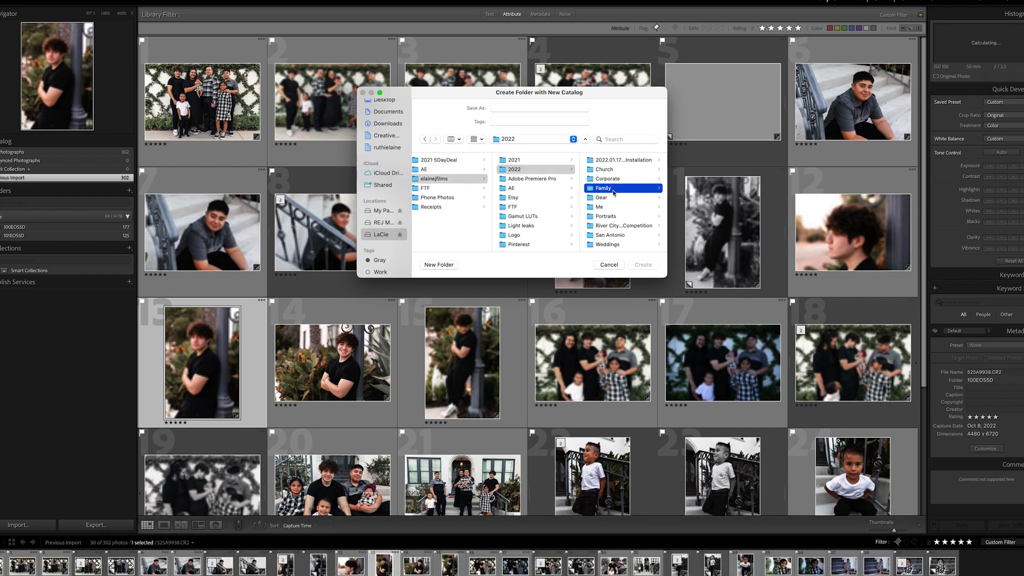
{"action": "scroll", "coordinate": [623, 228], "scroll_direction": "down", "scroll_amount": 3}
{"action": "left_click", "coordinate": [624, 215]}
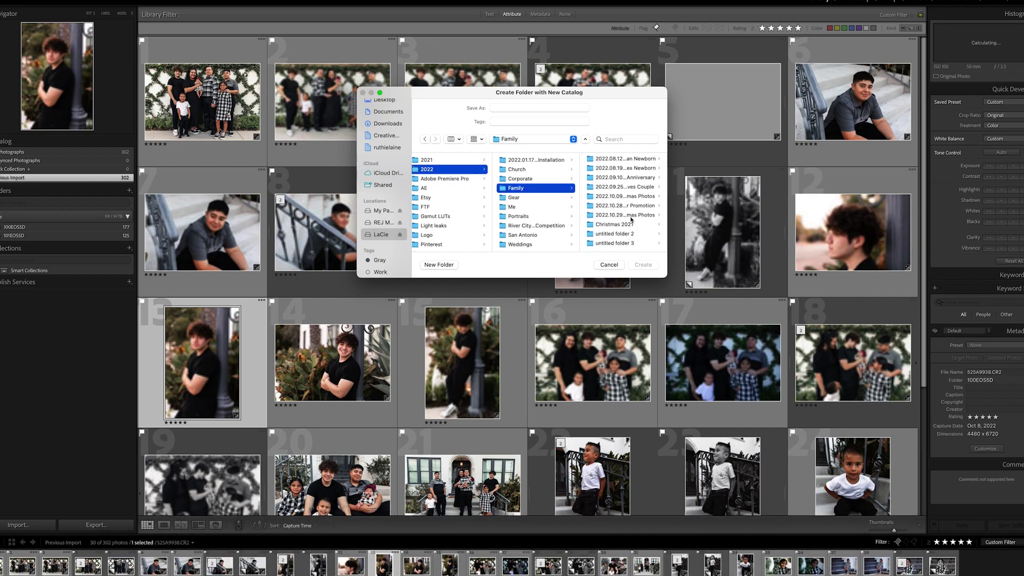
- Check the Footage and 100EOSSD folders, return to the Garza folder, and start a new folder
{"action": "left_click", "coordinate": [606, 162]}
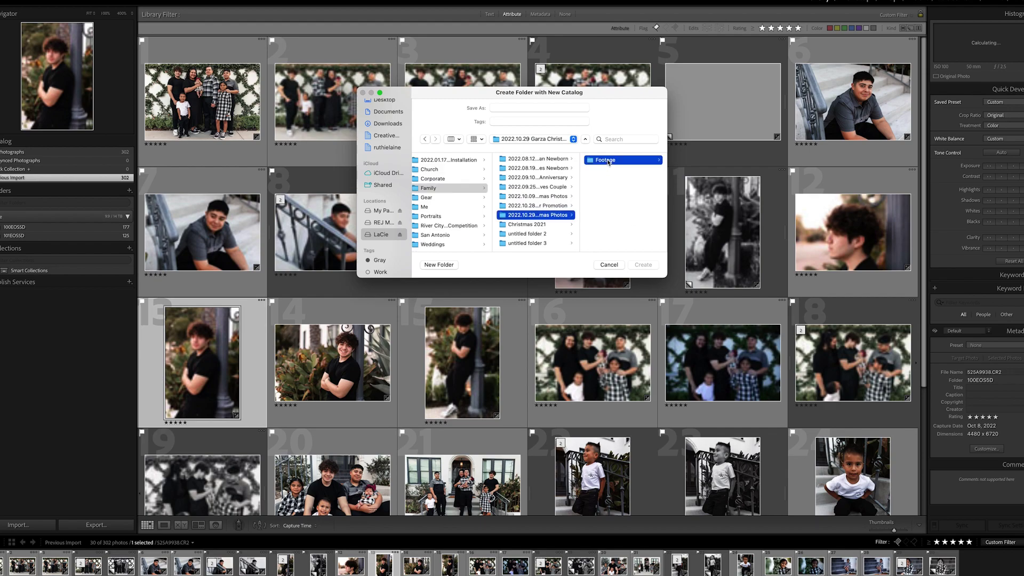
{"action": "left_click", "coordinate": [624, 163]}
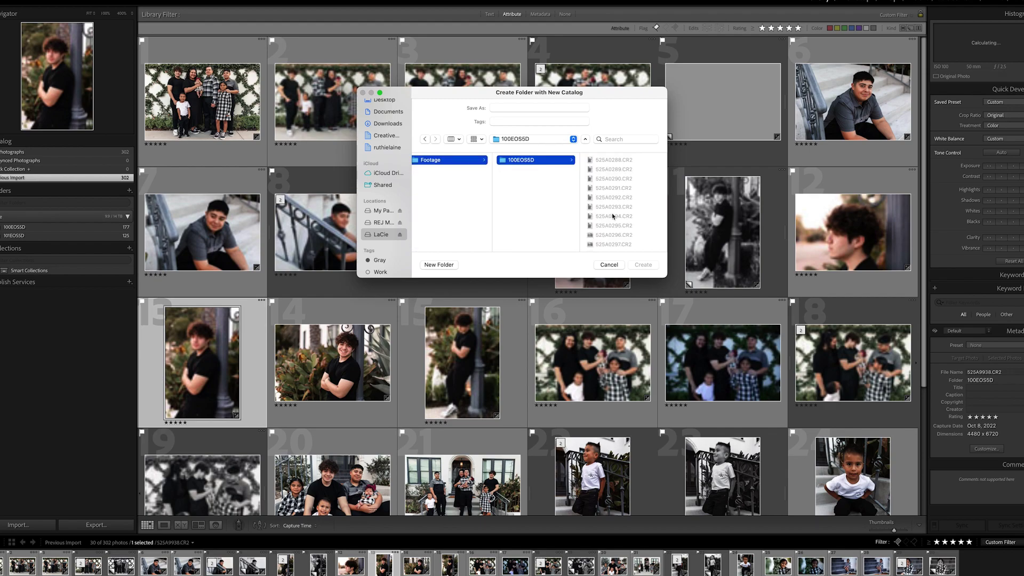
{"action": "scroll", "coordinate": [533, 198], "scroll_direction": "left", "scroll_amount": 2}
{"action": "left_click", "coordinate": [533, 189]}
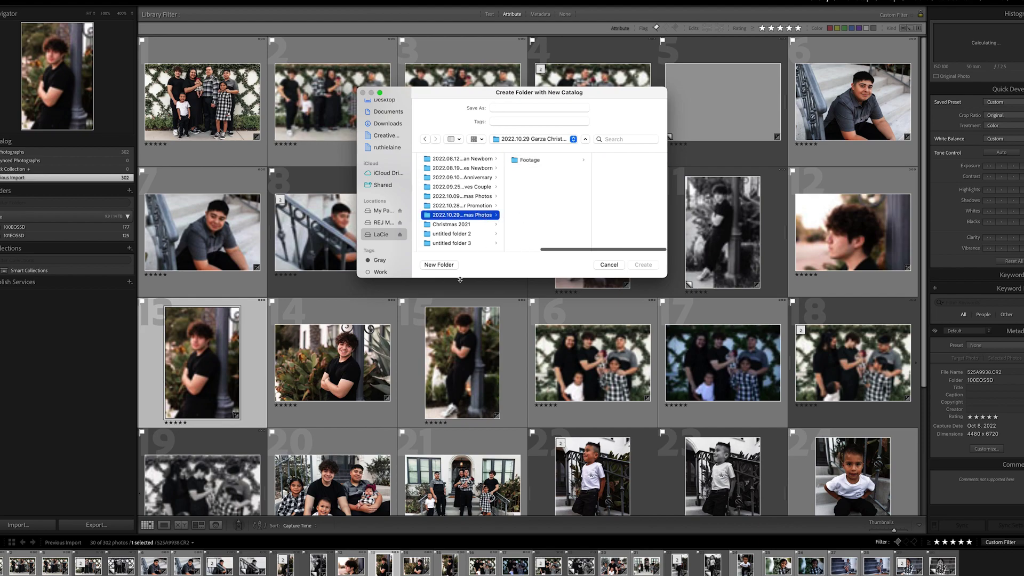
{"action": "left_click", "coordinate": [439, 264]}
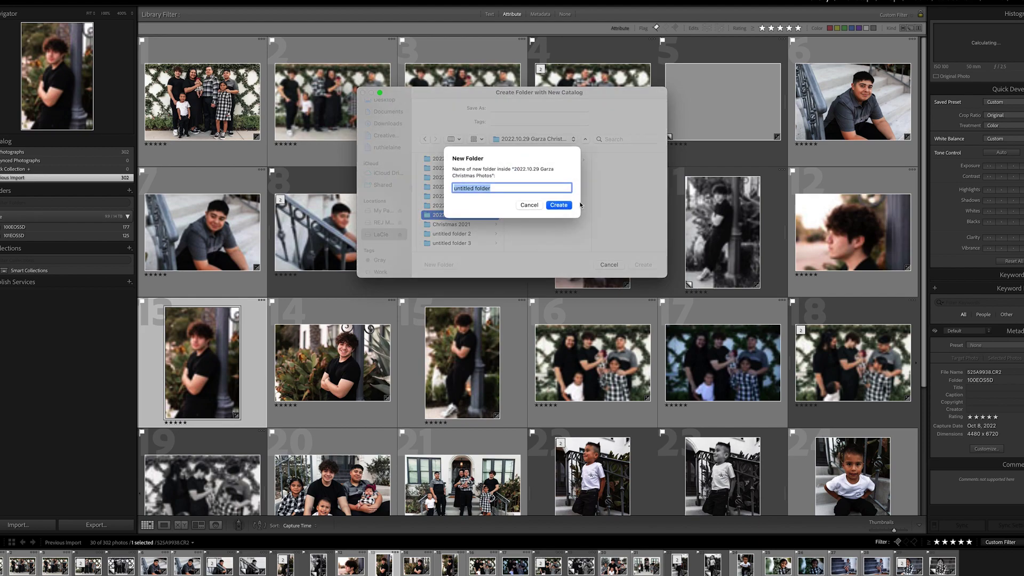
{"action": "type", "text": "Cata"}
- Create the Catalog folder and save the catalog '2022.10.29 Garza Fam Christmas Photos' there
{"action": "left_click", "coordinate": [559, 206]}
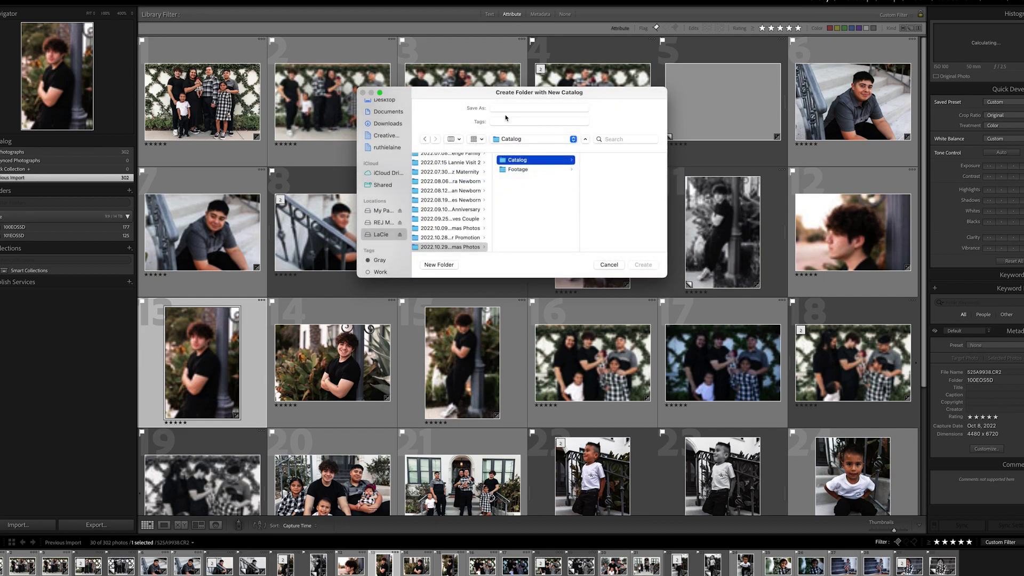
{"action": "left_click", "coordinate": [509, 107]}
{"action": "type", "text": "2022.10.29 Gar"}
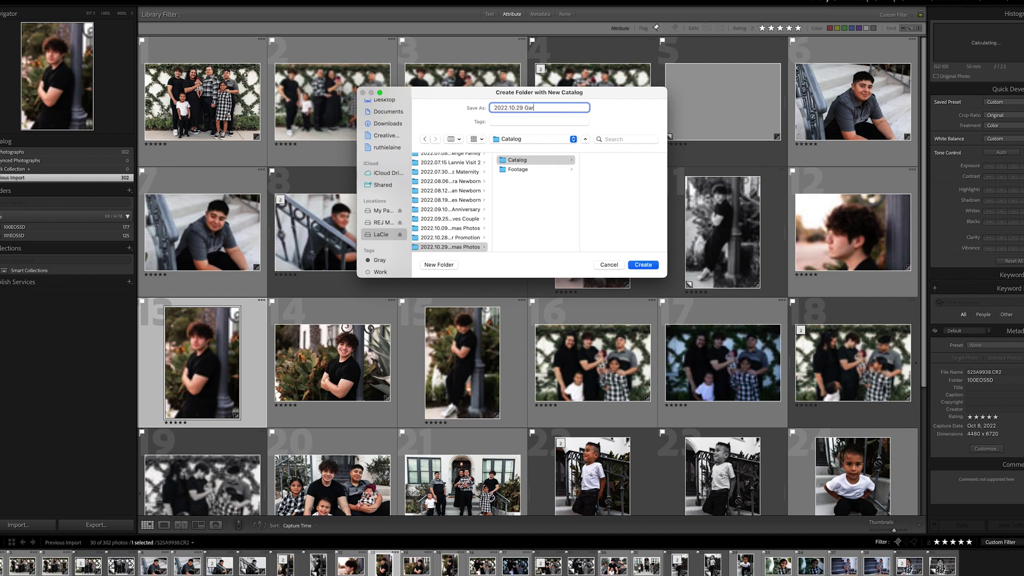
{"action": "type", "text": "Fam"}
{"action": "type", "text": "stmas Photos"}
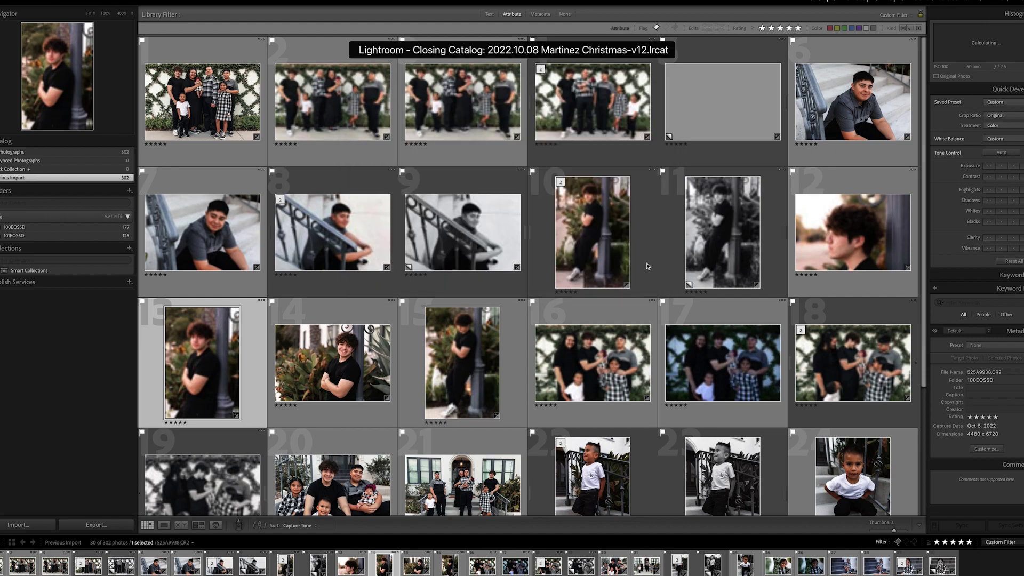
{"action": "left_click", "coordinate": [644, 265]}
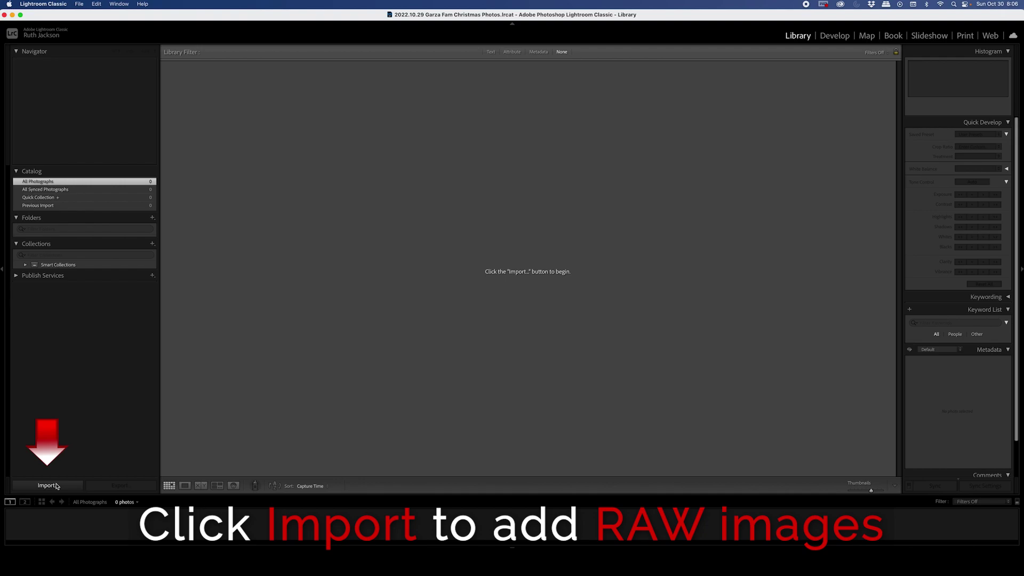
- Once the empty Garza catalog opens, open the import window
{"action": "left_click", "coordinate": [49, 486]}
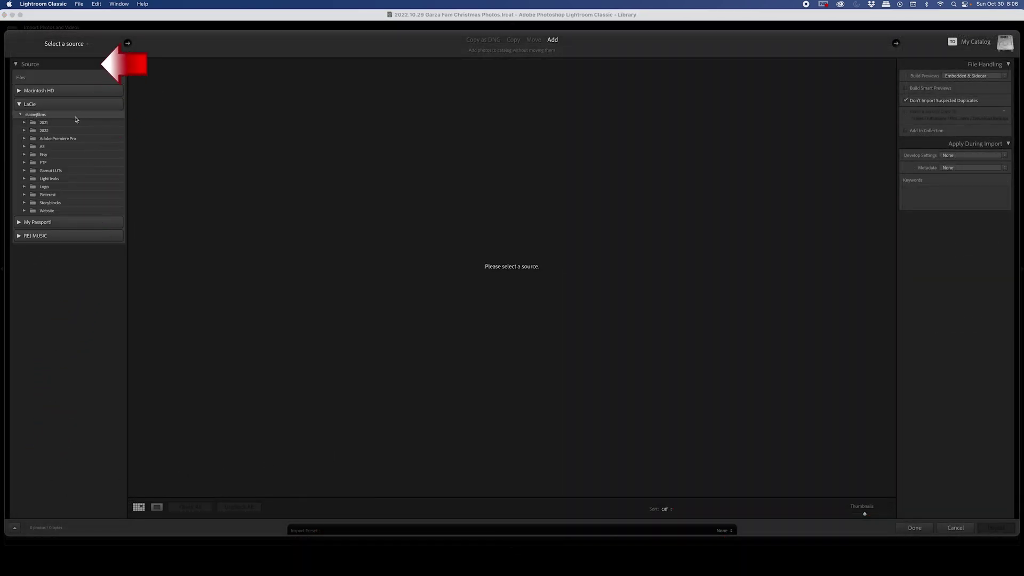
- Expand 2022 > Family > Garza Christmas Photos and select Footage as the import source
{"action": "left_click", "coordinate": [24, 131]}
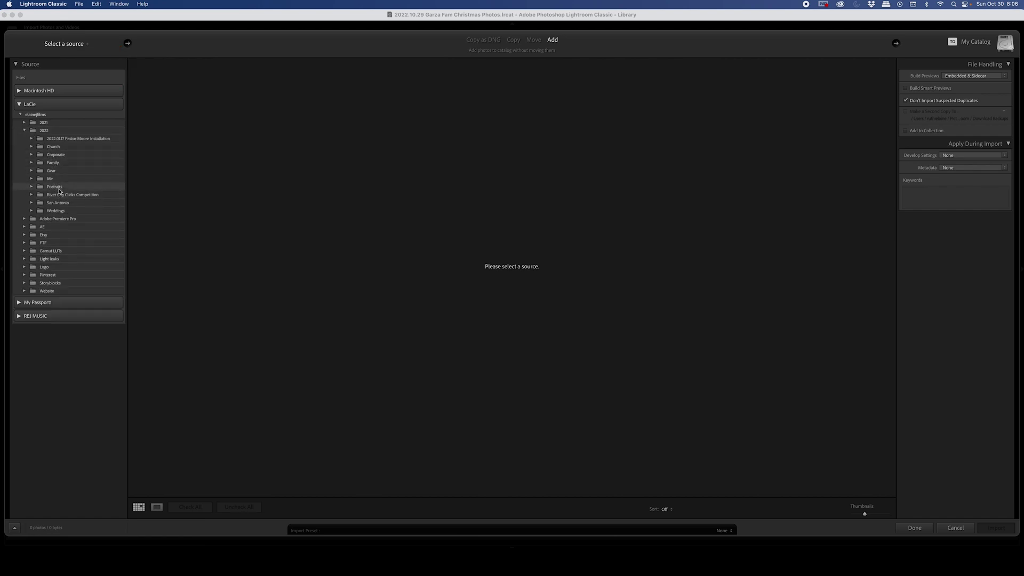
{"action": "left_click", "coordinate": [30, 162]}
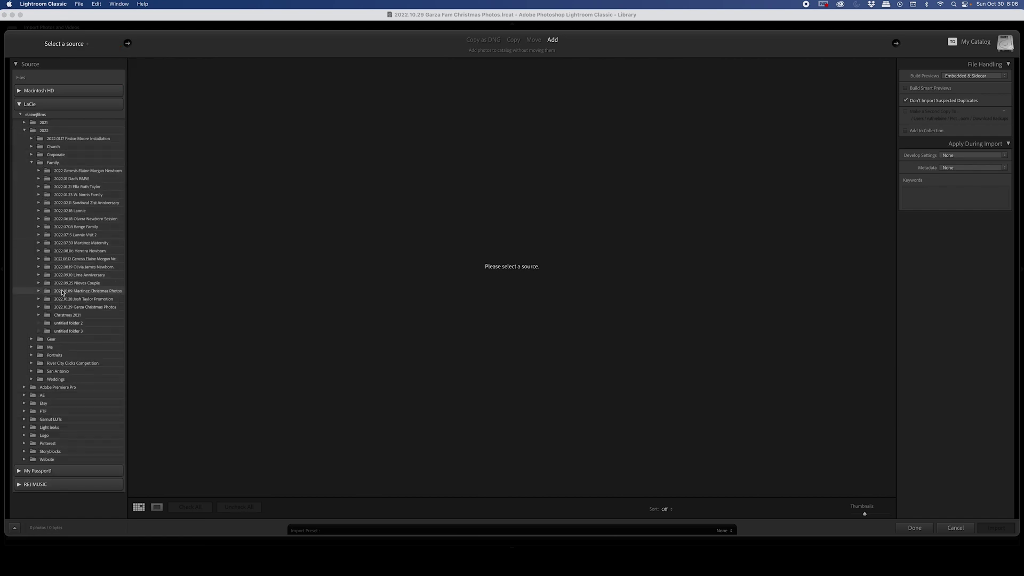
{"action": "left_click", "coordinate": [40, 308]}
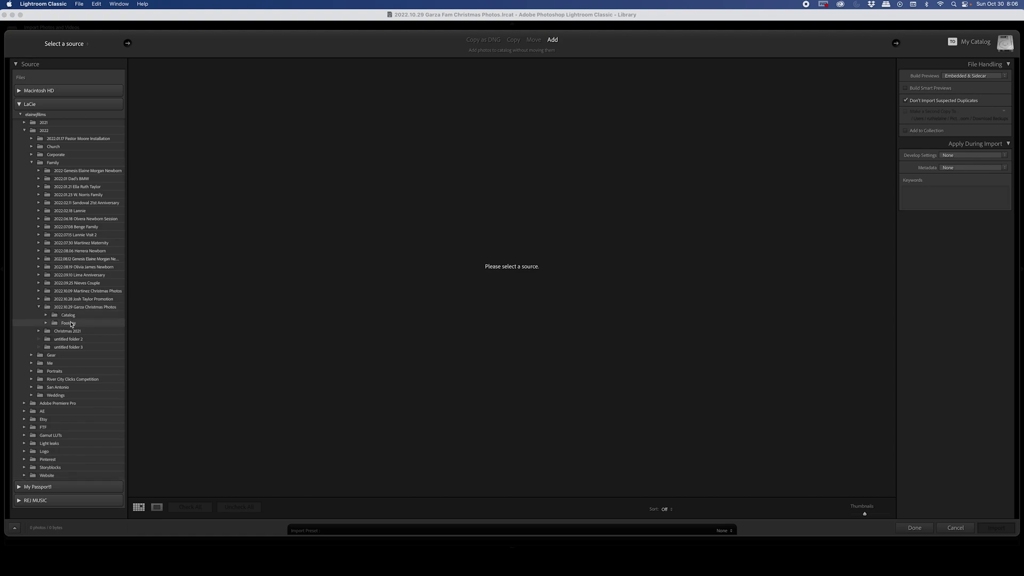
{"action": "left_click", "coordinate": [71, 323]}
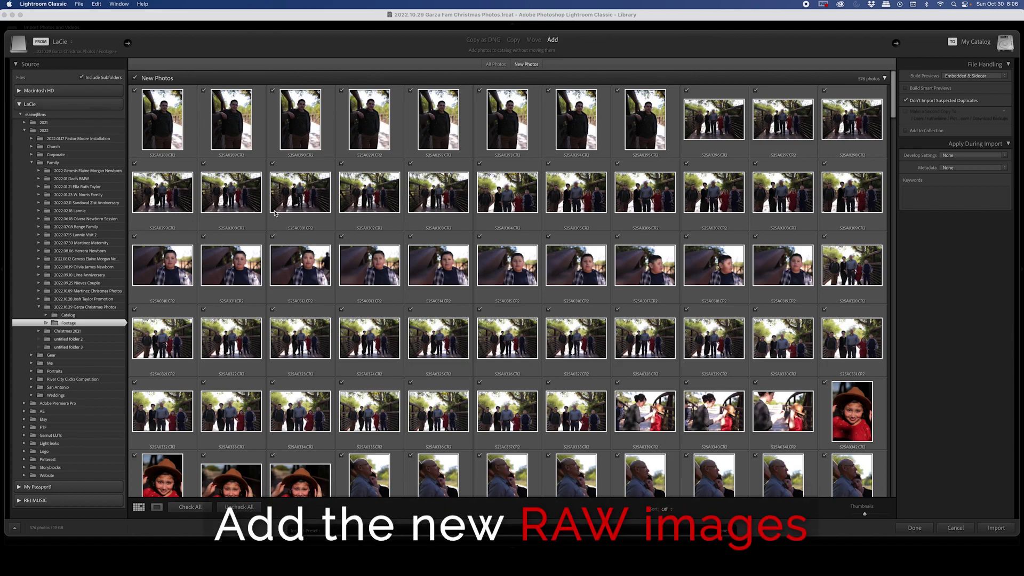
{"action": "scroll", "coordinate": [275, 213], "scroll_direction": "down", "scroll_amount": 10}
{"action": "scroll", "coordinate": [276, 213], "scroll_direction": "down", "scroll_amount": 10}
{"action": "scroll", "coordinate": [276, 213], "scroll_direction": "down", "scroll_amount": 10}
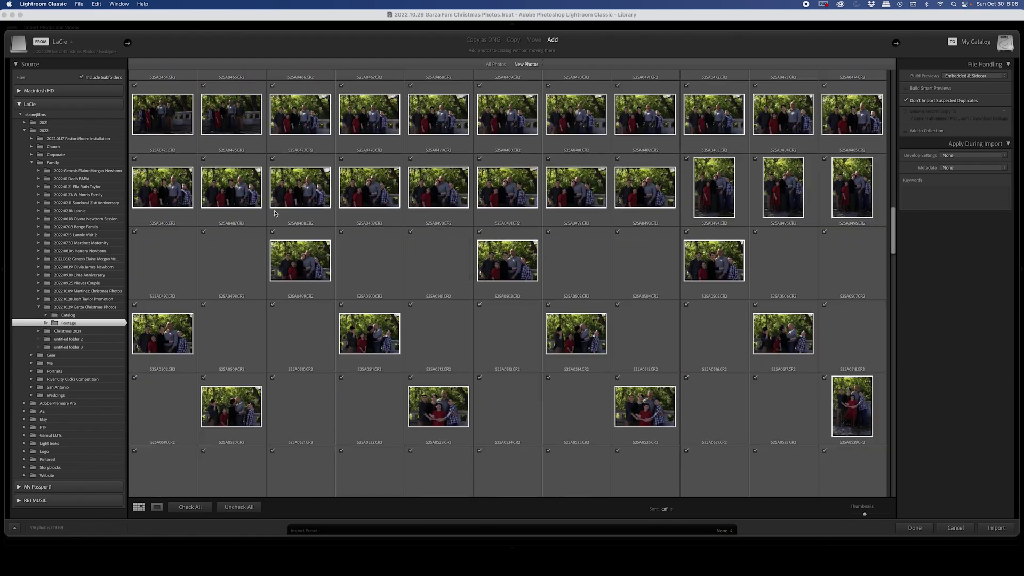
{"action": "scroll", "coordinate": [276, 213], "scroll_direction": "down", "scroll_amount": 10}
{"action": "scroll", "coordinate": [275, 213], "scroll_direction": "down", "scroll_amount": 10}
{"action": "scroll", "coordinate": [276, 213], "scroll_direction": "down", "scroll_amount": 10}
{"action": "scroll", "coordinate": [275, 213], "scroll_direction": "down", "scroll_amount": 5}
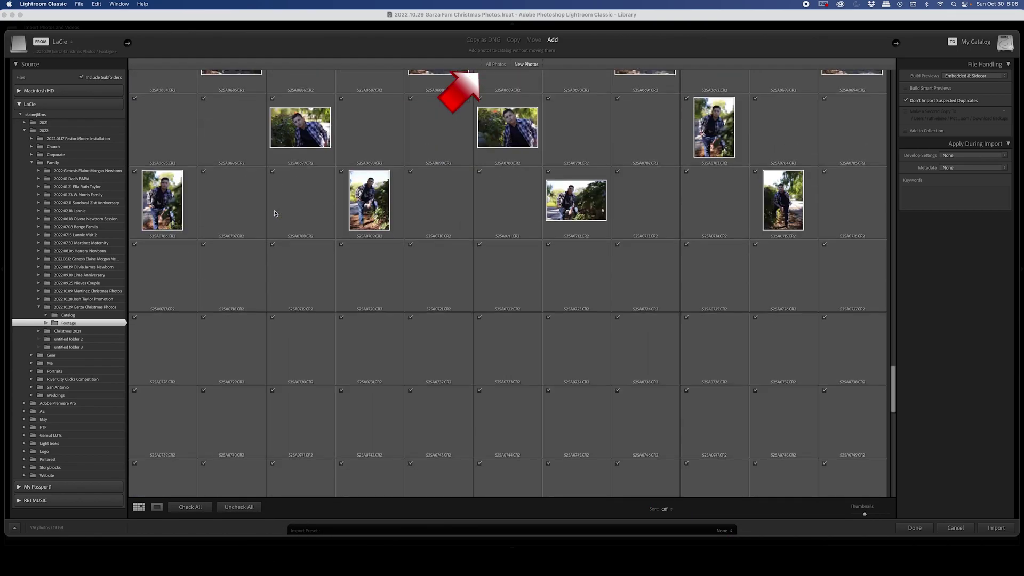
{"action": "scroll", "coordinate": [276, 213], "scroll_direction": "down", "scroll_amount": 10}
{"action": "scroll", "coordinate": [276, 213], "scroll_direction": "down", "scroll_amount": 10}
{"action": "scroll", "coordinate": [275, 213], "scroll_direction": "down", "scroll_amount": 10}
{"action": "scroll", "coordinate": [275, 213], "scroll_direction": "down", "scroll_amount": 5}
{"action": "scroll", "coordinate": [276, 213], "scroll_direction": "up", "scroll_amount": 2}
{"action": "scroll", "coordinate": [275, 213], "scroll_direction": "up", "scroll_amount": 10}
{"action": "scroll", "coordinate": [276, 213], "scroll_direction": "up", "scroll_amount": 10}
{"action": "scroll", "coordinate": [275, 213], "scroll_direction": "up", "scroll_amount": 10}
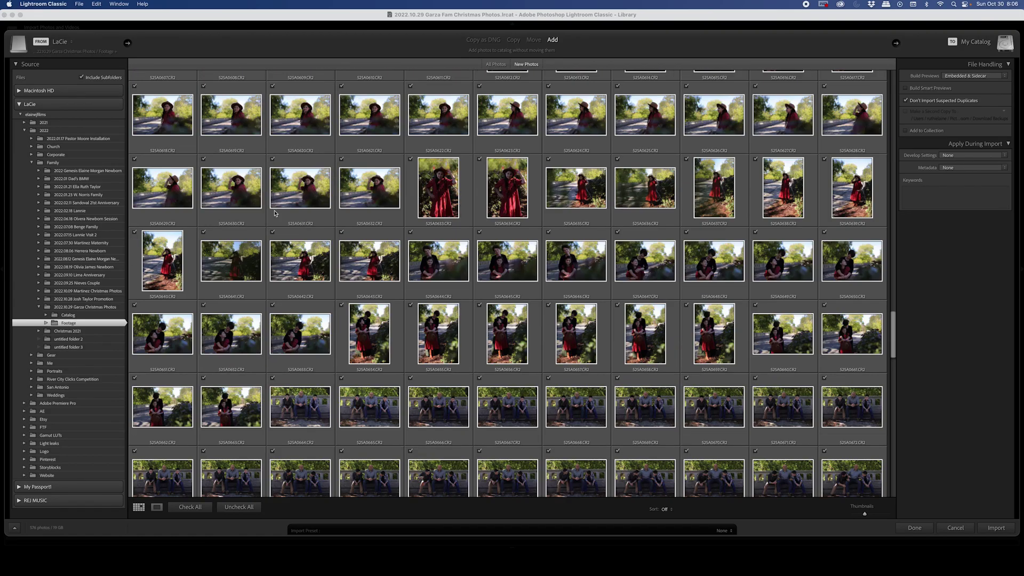
{"action": "scroll", "coordinate": [275, 212], "scroll_direction": "up", "scroll_amount": 10}
{"action": "scroll", "coordinate": [275, 213], "scroll_direction": "up", "scroll_amount": 10}
{"action": "scroll", "coordinate": [275, 213], "scroll_direction": "up", "scroll_amount": 10}
{"action": "scroll", "coordinate": [276, 213], "scroll_direction": "up", "scroll_amount": 5}
{"action": "scroll", "coordinate": [276, 213], "scroll_direction": "up", "scroll_amount": 10}
{"action": "scroll", "coordinate": [275, 212], "scroll_direction": "up", "scroll_amount": 10}
{"action": "scroll", "coordinate": [276, 214], "scroll_direction": "up", "scroll_amount": 5}
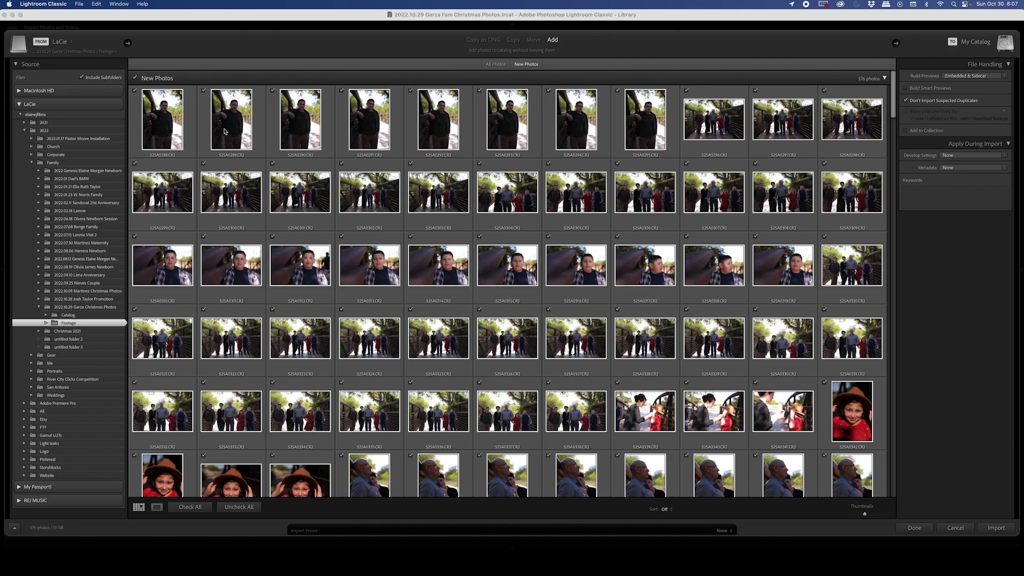
- Show All Photos and import the 576 checked Garza photos into the catalog
{"action": "left_click", "coordinate": [497, 64]}
{"action": "left_click", "coordinate": [998, 528]}
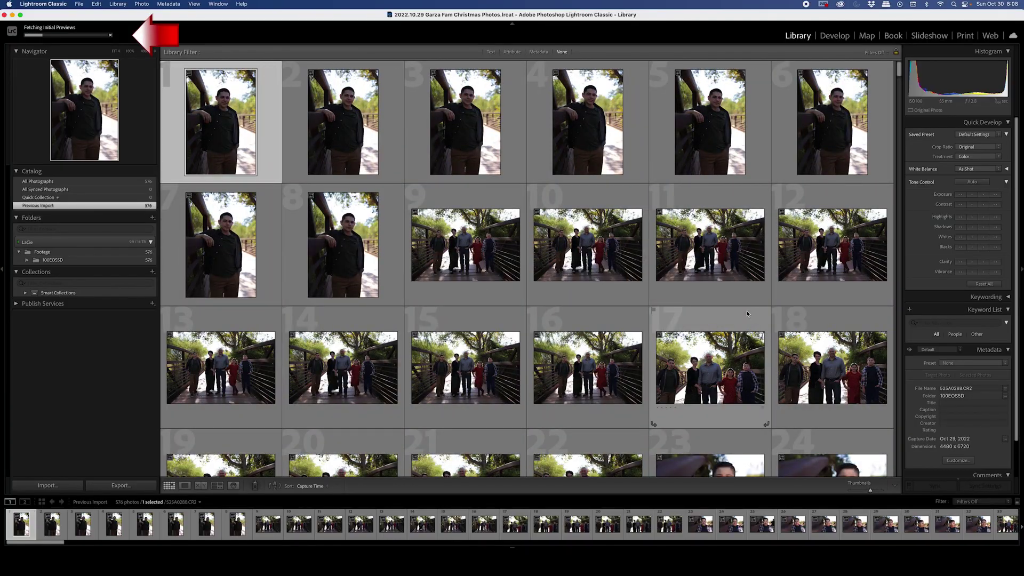
{"action": "scroll", "coordinate": [747, 312], "scroll_direction": "down", "scroll_amount": 10}
{"action": "scroll", "coordinate": [641, 360], "scroll_direction": "down", "scroll_amount": 10}
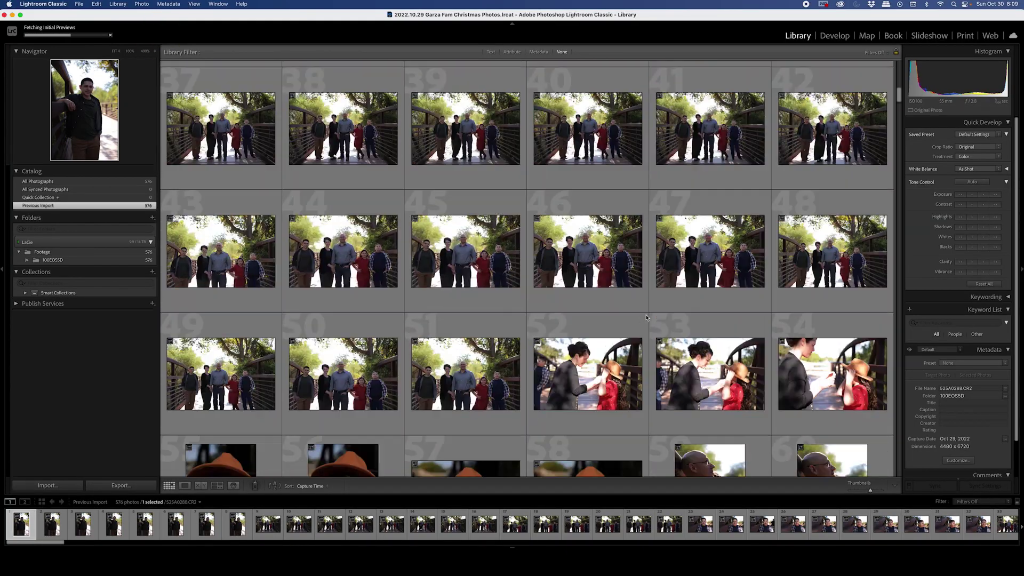
{"action": "scroll", "coordinate": [625, 384], "scroll_direction": "down", "scroll_amount": 10}
{"action": "scroll", "coordinate": [596, 408], "scroll_direction": "down", "scroll_amount": 10}
{"action": "scroll", "coordinate": [596, 408], "scroll_direction": "up", "scroll_amount": 10}
{"action": "scroll", "coordinate": [596, 409], "scroll_direction": "up", "scroll_amount": 10}
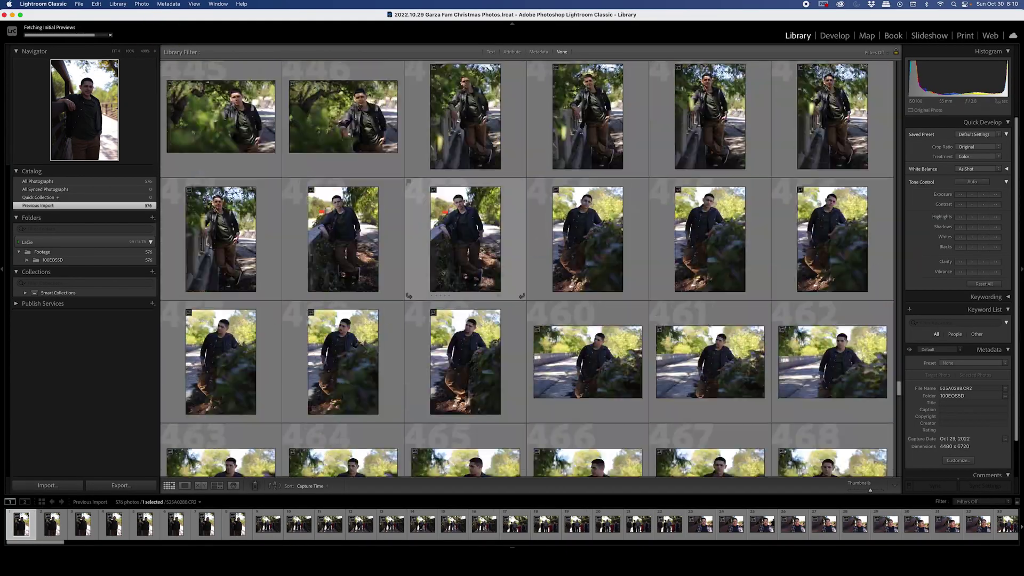